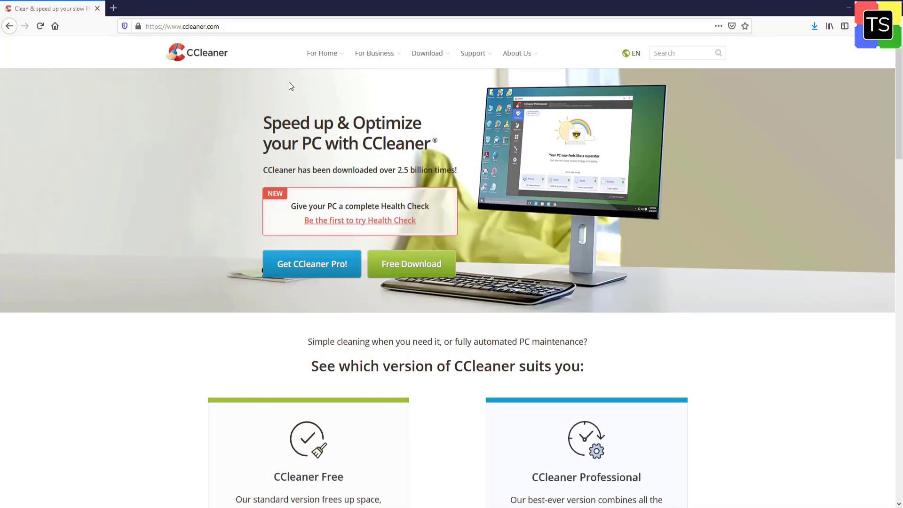
Step: Open the CCleaner product page from the For Home menu
mouse_move(323, 57)
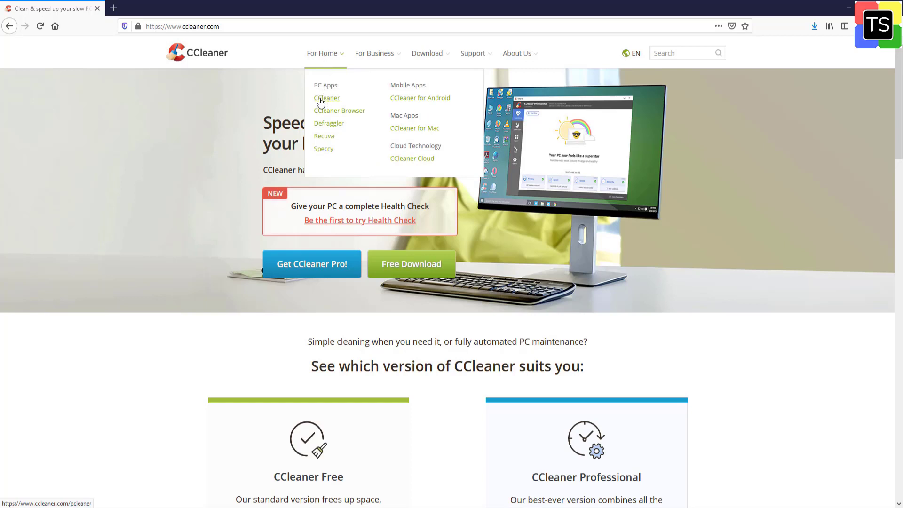
left_click(332, 100)
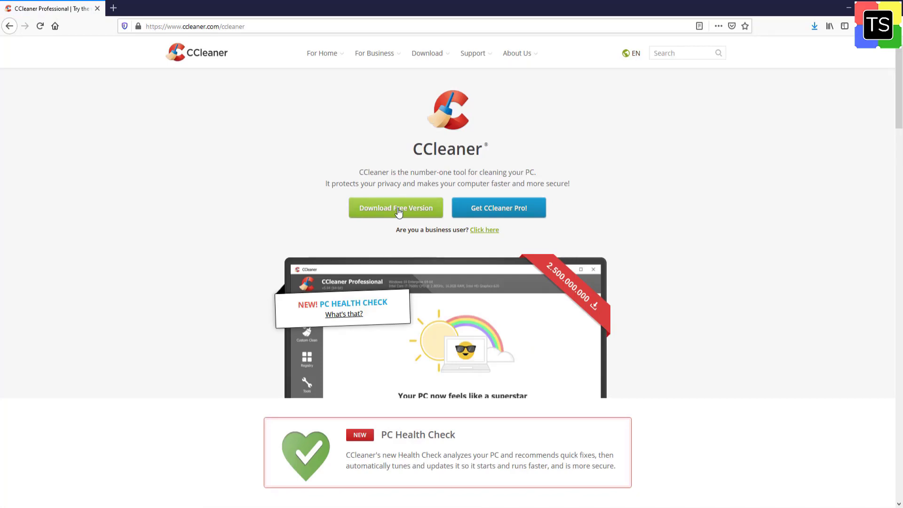
scroll(399, 211, "down", 10)
scroll(399, 213, "down", 8)
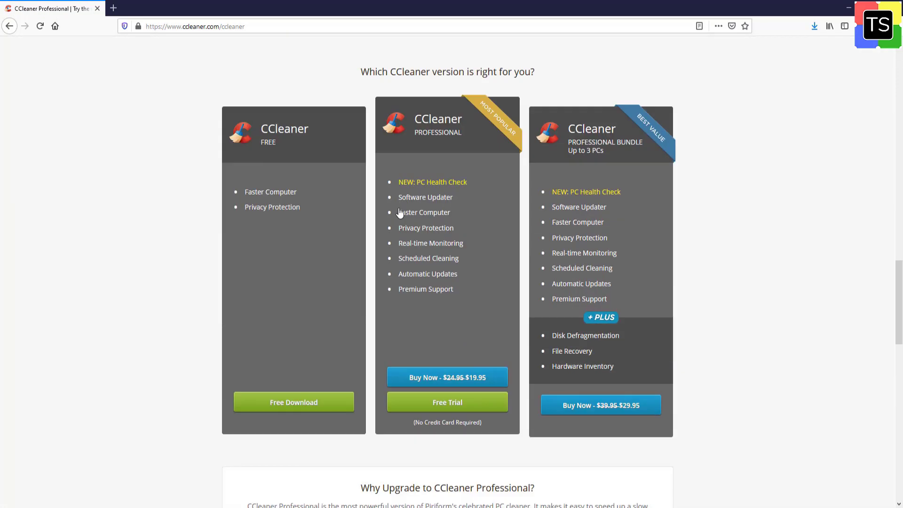
left_click_drag(261, 140, 279, 145)
left_click(280, 146)
Step: Start the free version download of ccsetup565.exe from the comparison table
left_click(290, 403)
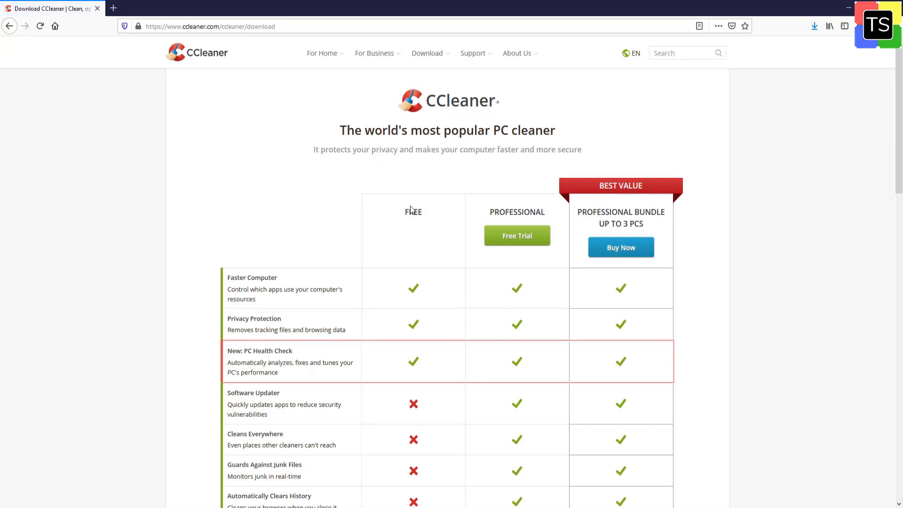
double_click(412, 212)
left_click(414, 240)
scroll(412, 262, "down", 6)
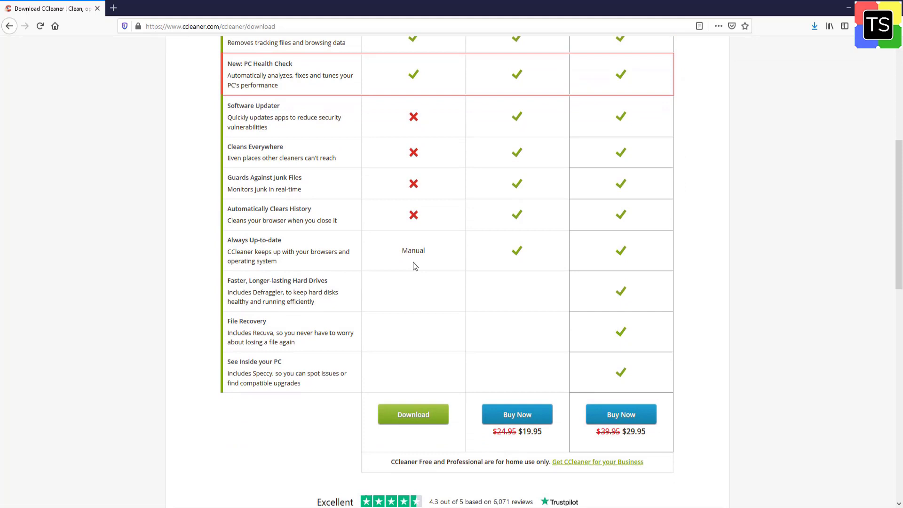
scroll(413, 266, "down", 2)
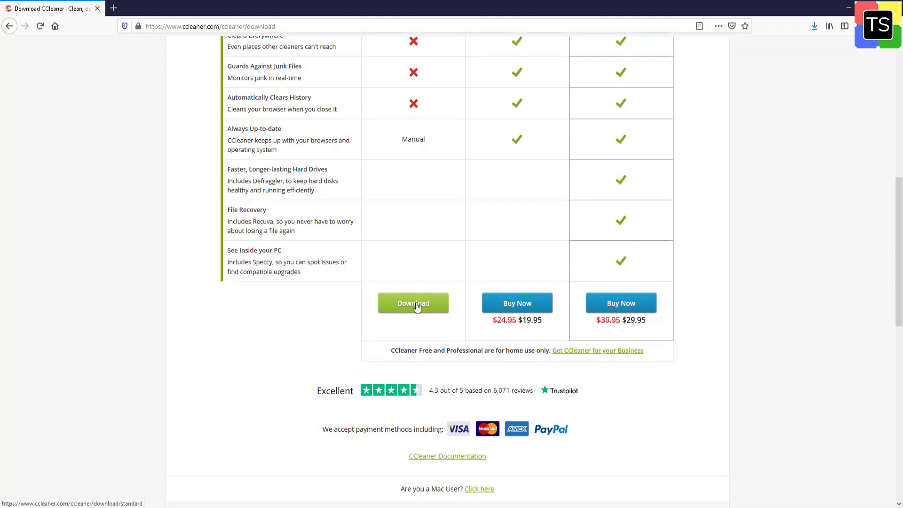
left_click(416, 305)
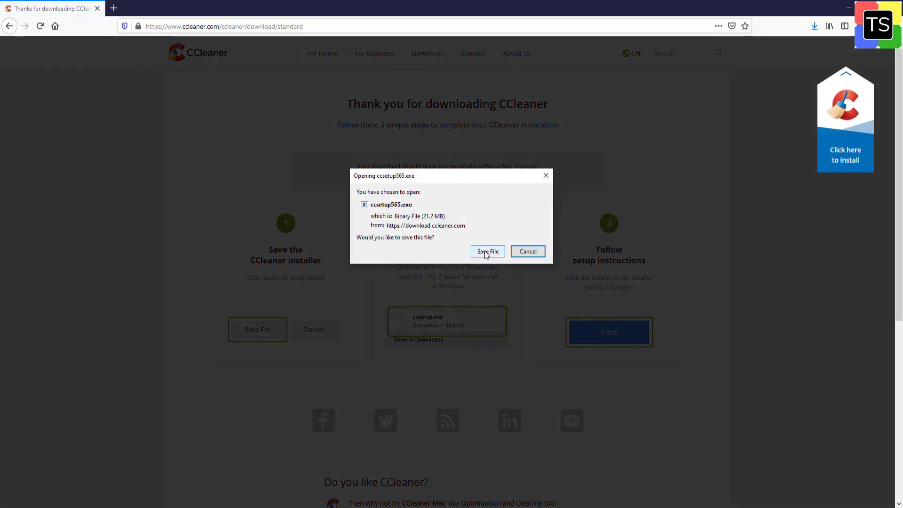
Step: Save ccsetup565.exe, launch CCleaner from Windows search and open its Tools section
left_click(487, 252)
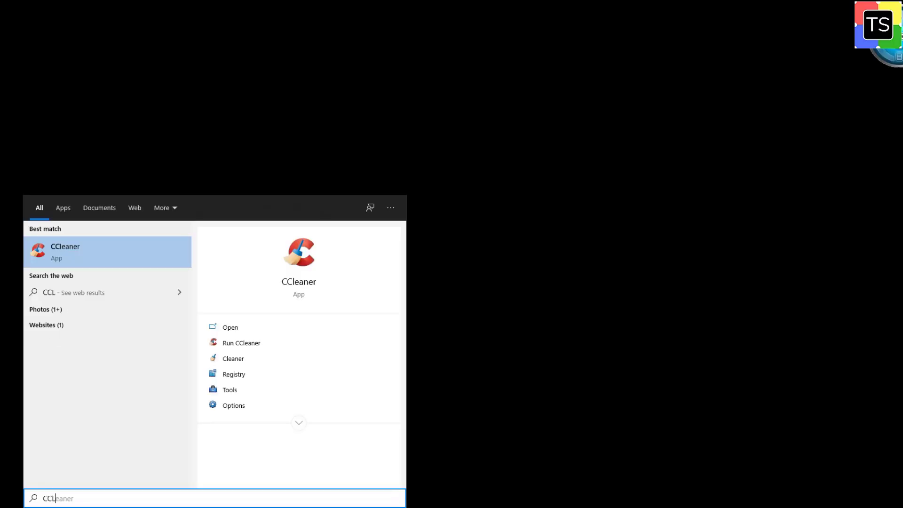
key("Return")
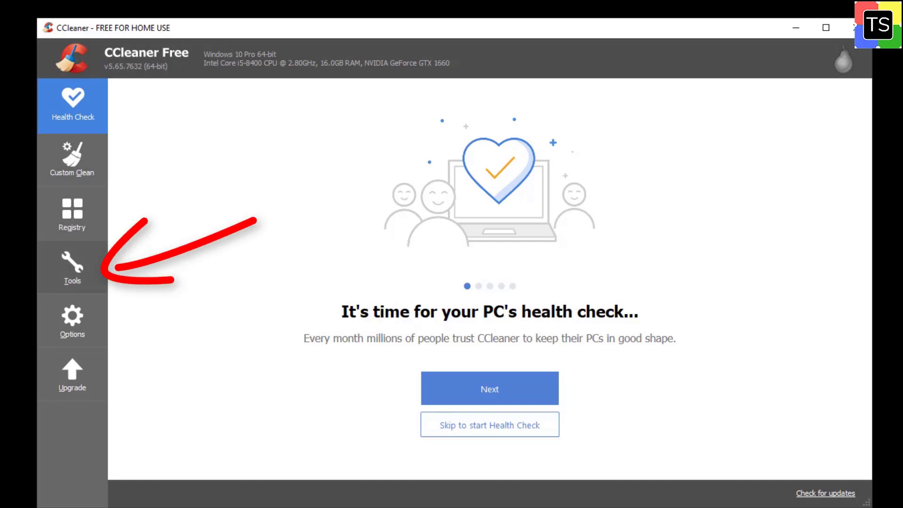
left_click(72, 266)
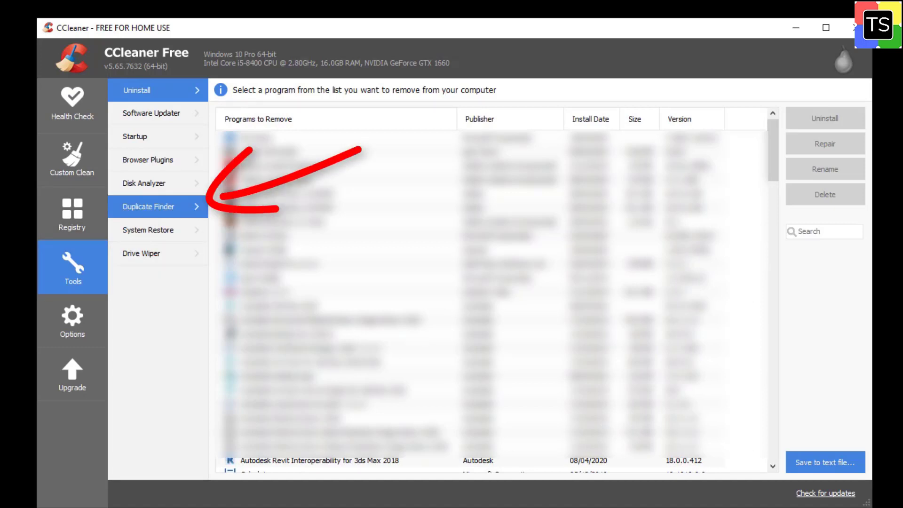
Step: Open the Duplicate Finder, leaving both file size limits switched off
left_click(148, 206)
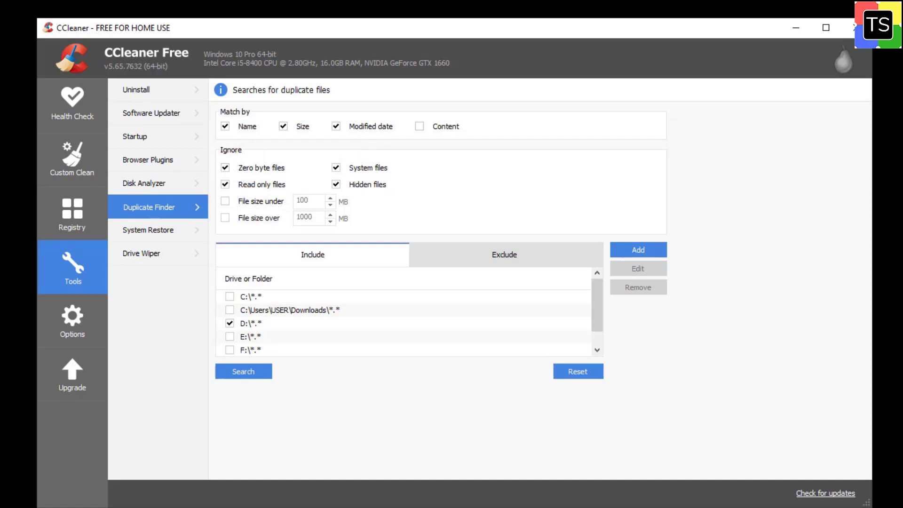
left_click(225, 201)
left_click(225, 201)
left_click(225, 218)
left_click(225, 218)
Step: Include only D:\*.* in the search list and start the duplicate search
left_click(229, 323)
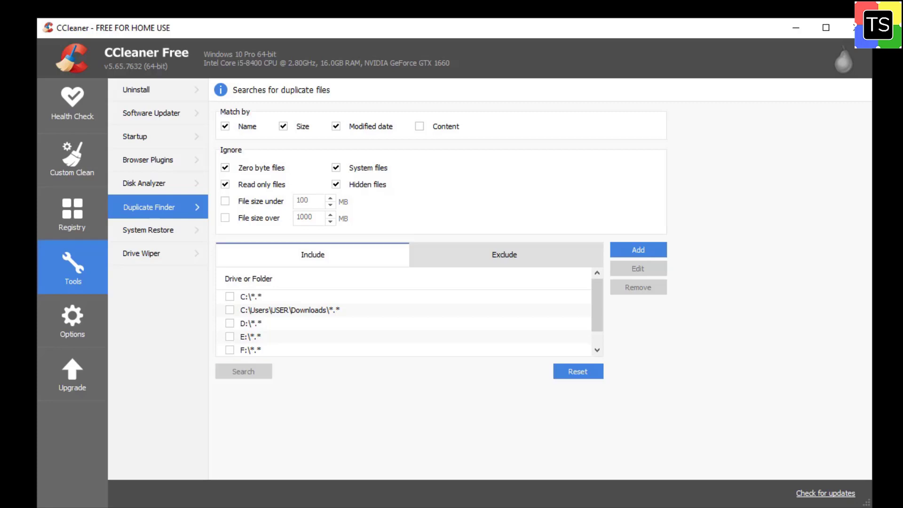
left_click(229, 297)
left_click(229, 297)
left_click(230, 309)
left_click(230, 309)
left_click(229, 323)
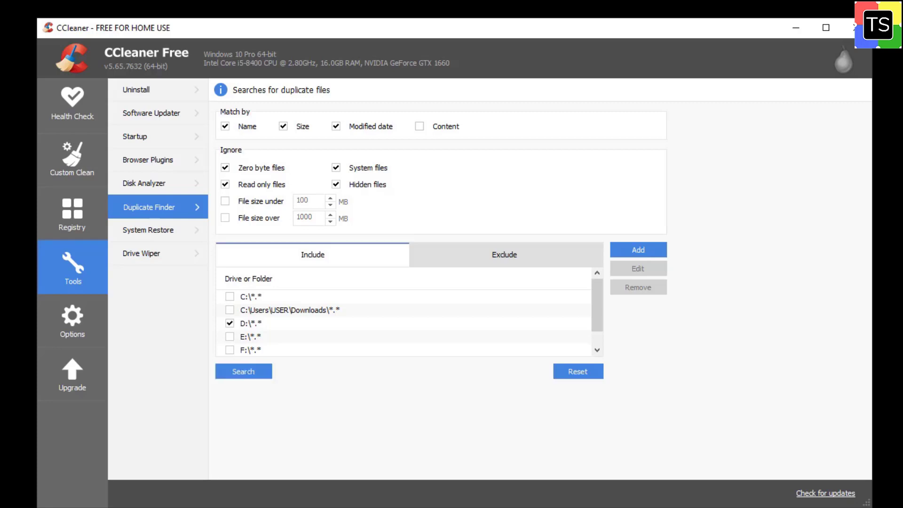
left_click(250, 323)
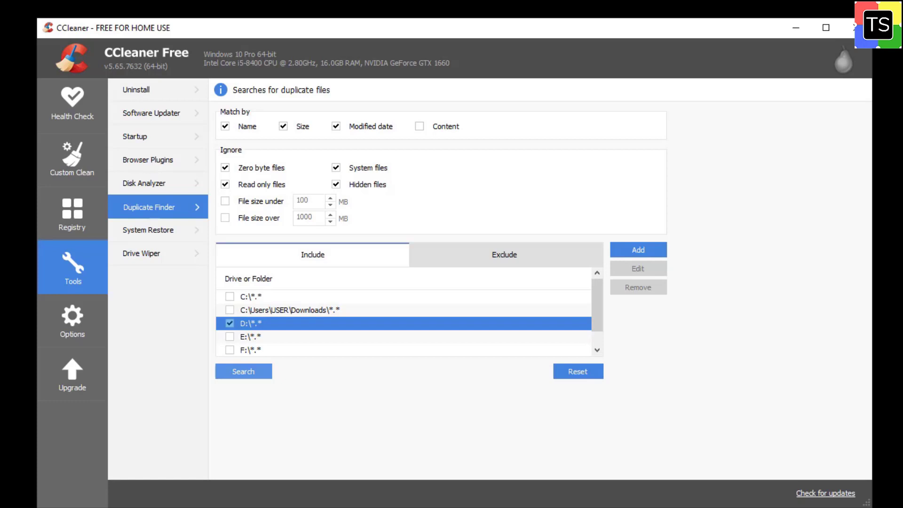
left_click(244, 371)
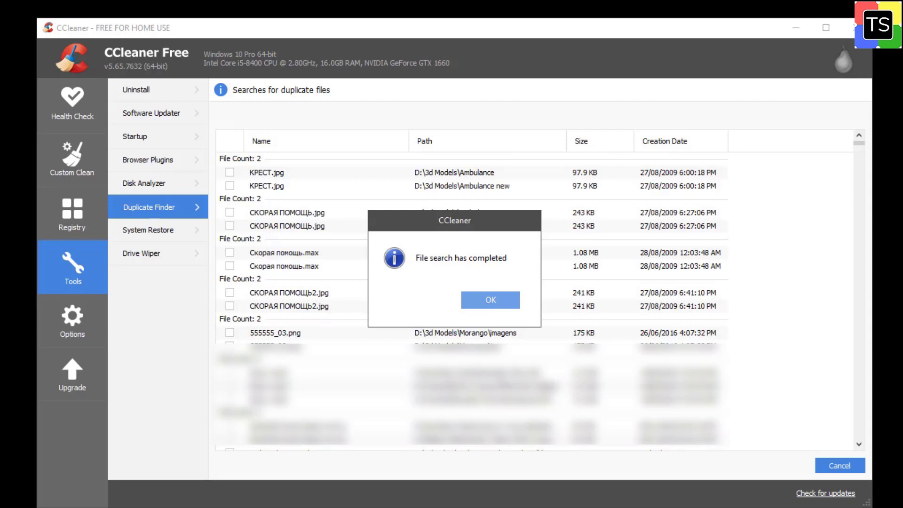
Step: Dismiss the completion message and check the first copies of КРЕСТ.jpg, СКОРАЯ ПОМОЩЬ.jpg and Скорая помощь.max
key("Return")
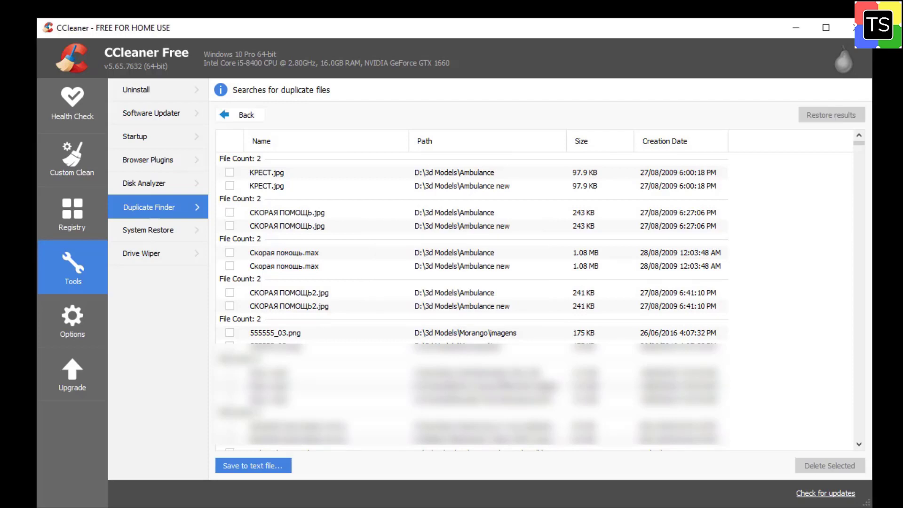
left_click(230, 173)
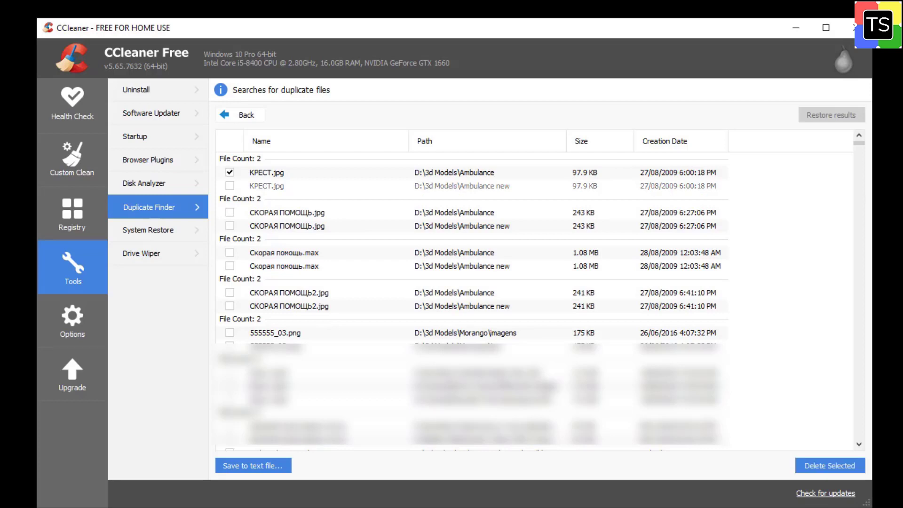
left_click(229, 212)
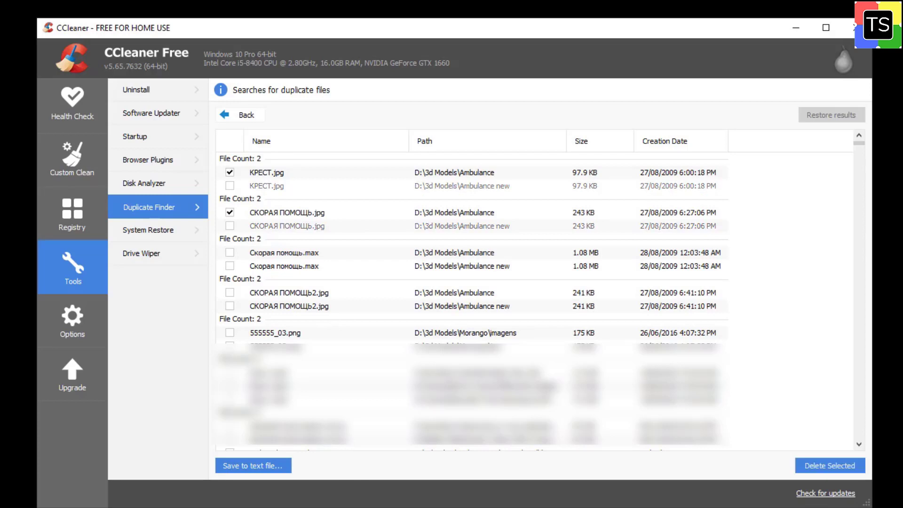
left_click(230, 252)
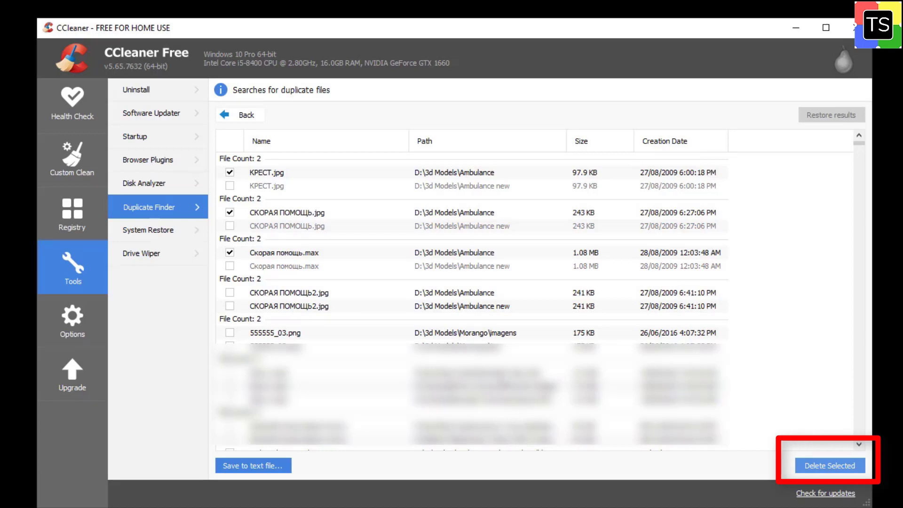
Step: Delete the three checked duplicates and confirm the permanent deletion warning
left_click(829, 465)
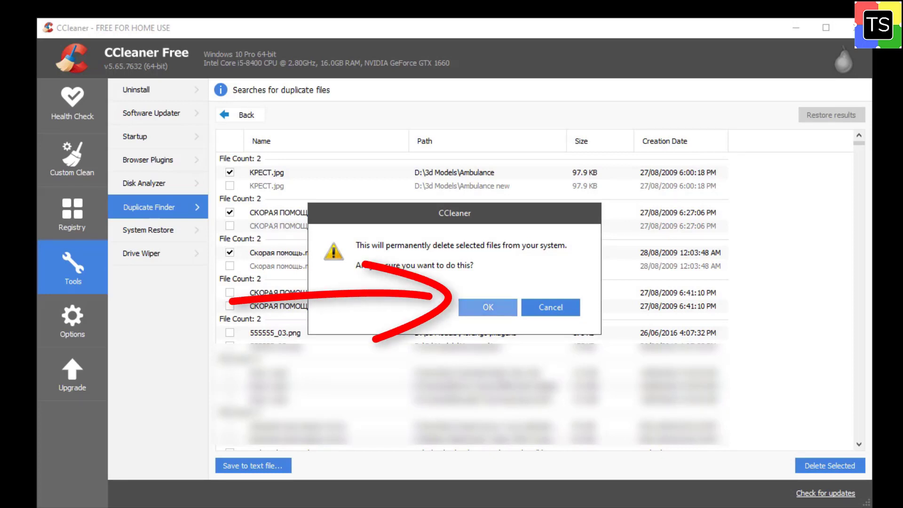
key("Return")
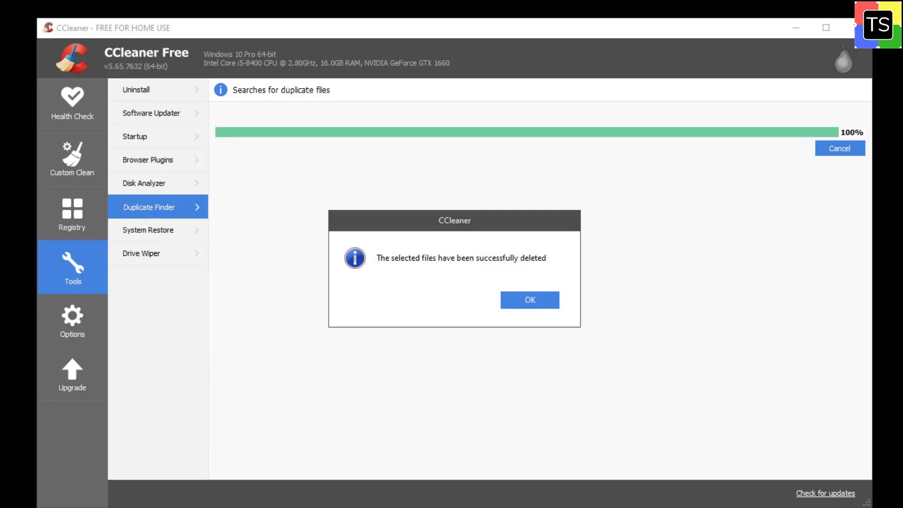